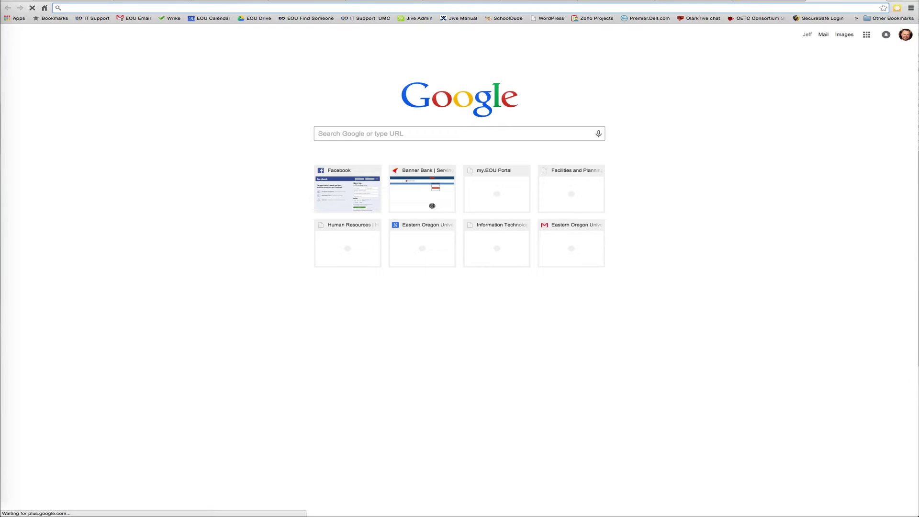
- Load fast.eou.edu in Chrome's address bar
{"action": "type", "text": "fast.eou.edu"}
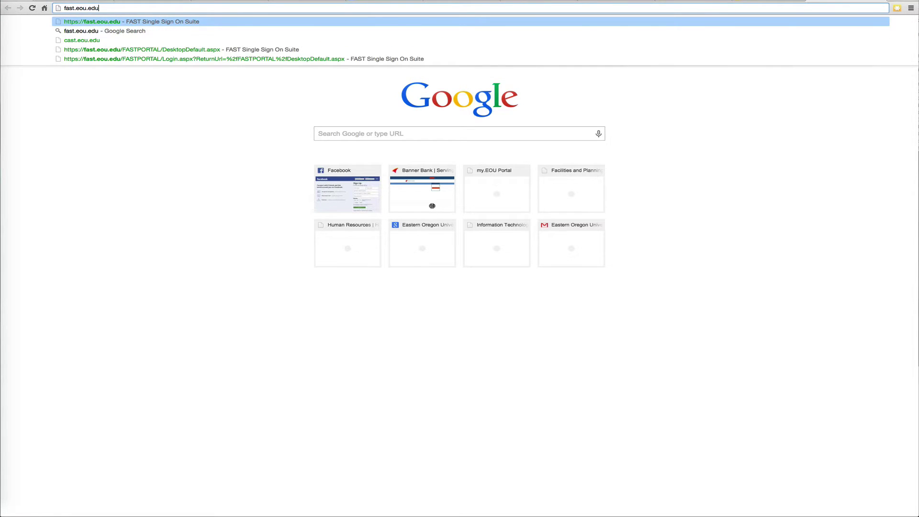
{"action": "key", "text": "Return"}
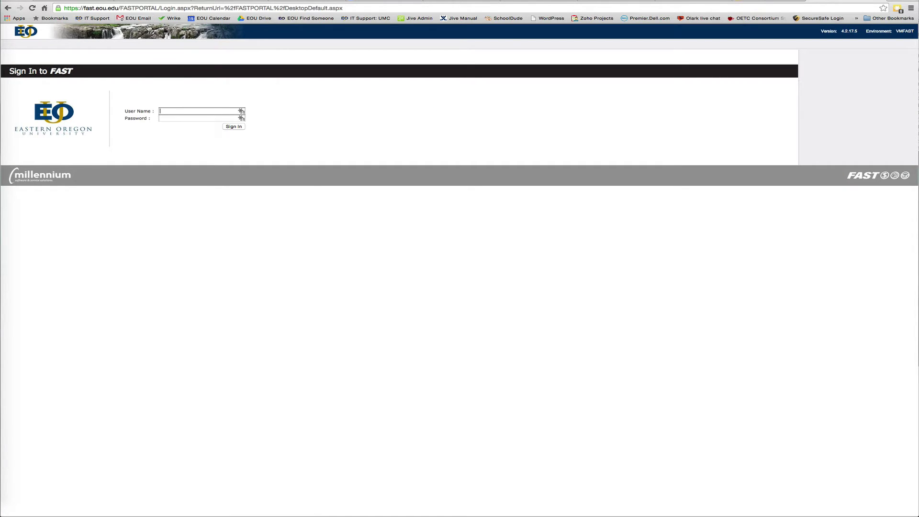
- Sign in to FAST with the Banner user name and password
{"action": "left_click", "coordinate": [201, 112]}
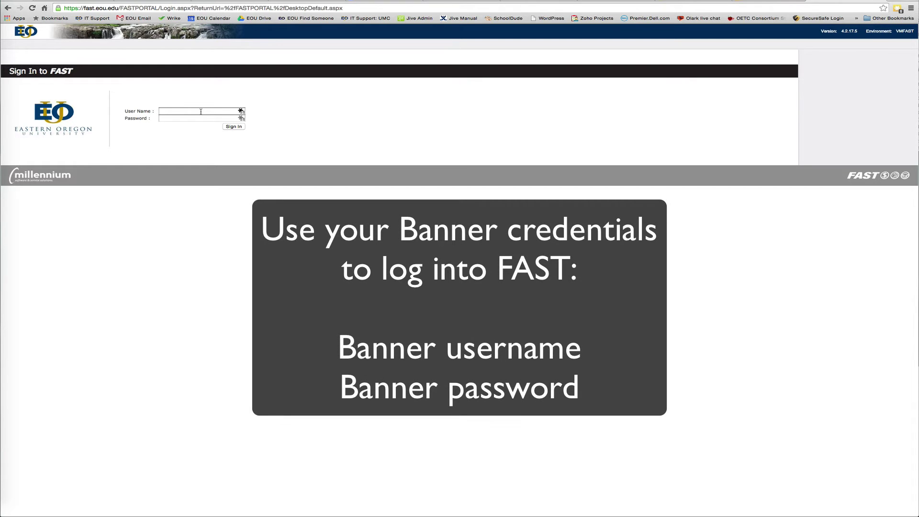
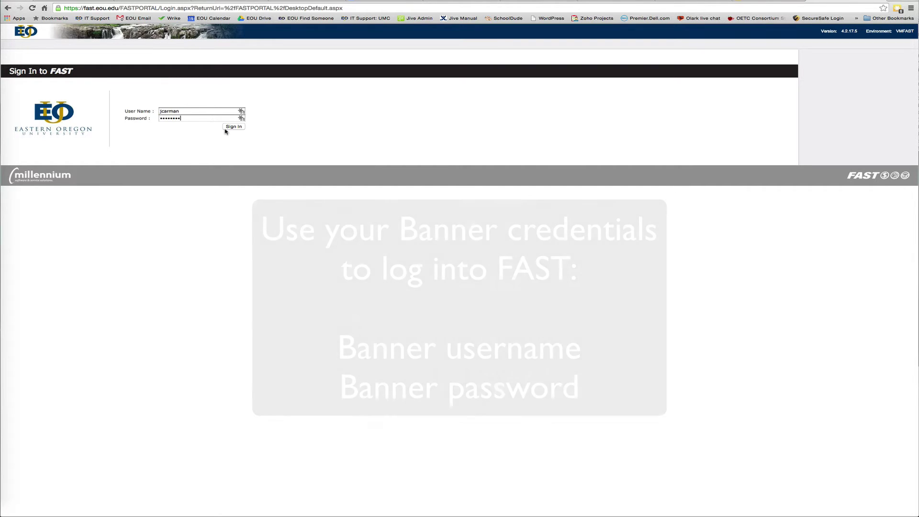
{"action": "left_click", "coordinate": [231, 127]}
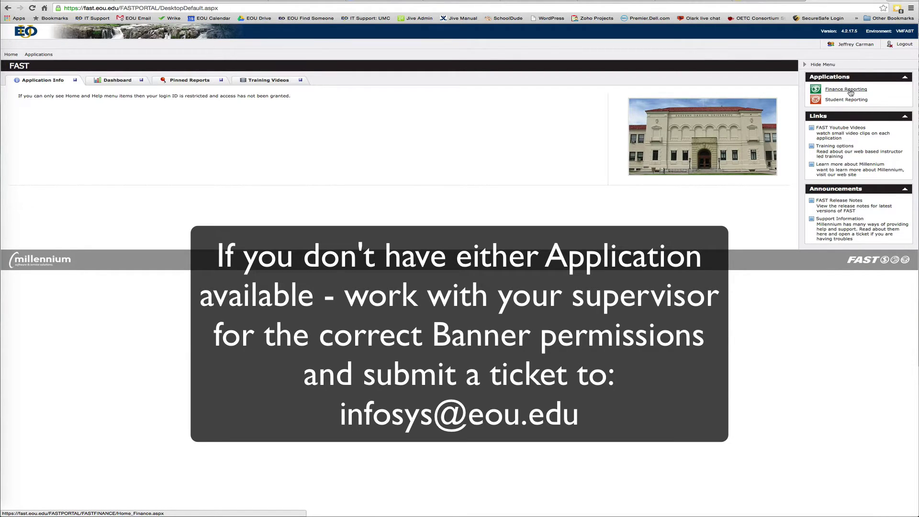
- Run the Jun-2015 Operating Statement for index acc003 from Finance Reporting
{"action": "left_click", "coordinate": [850, 93]}
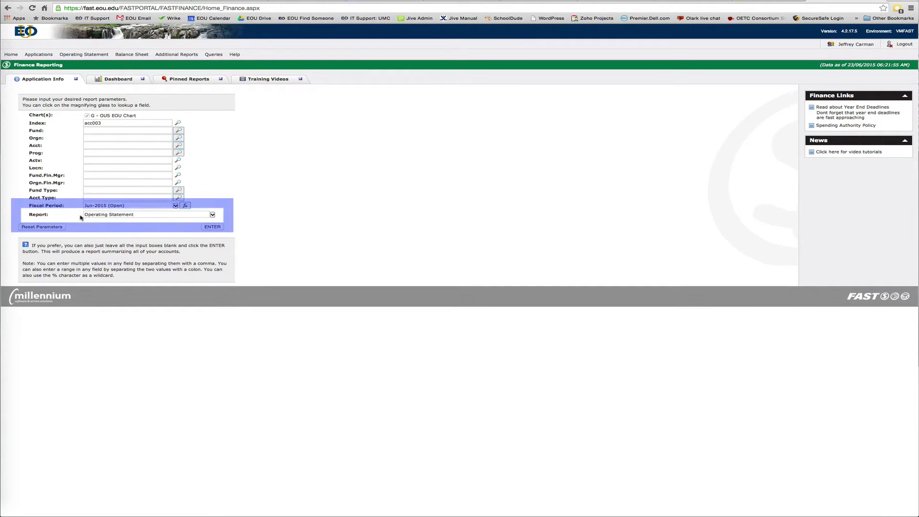
{"action": "left_click_drag", "start_coordinate": [85, 214], "coordinate": [141, 216]}
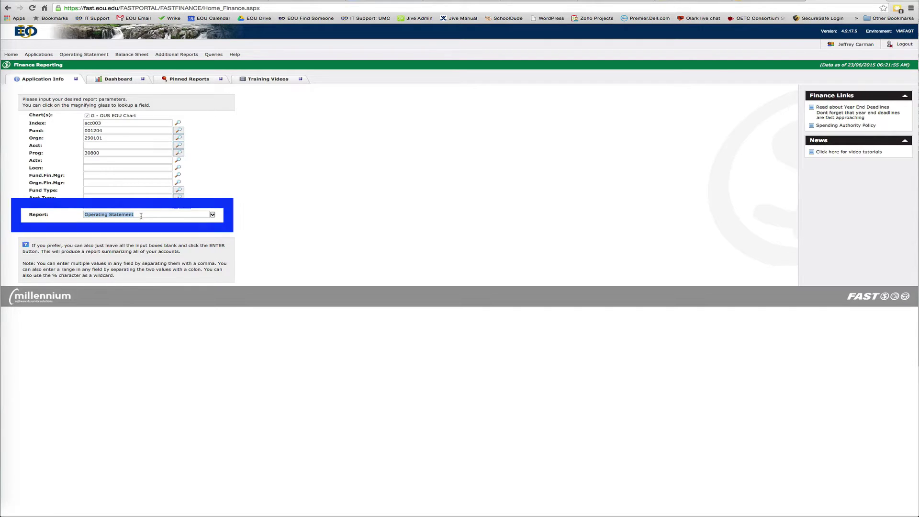
{"action": "left_click", "coordinate": [212, 227]}
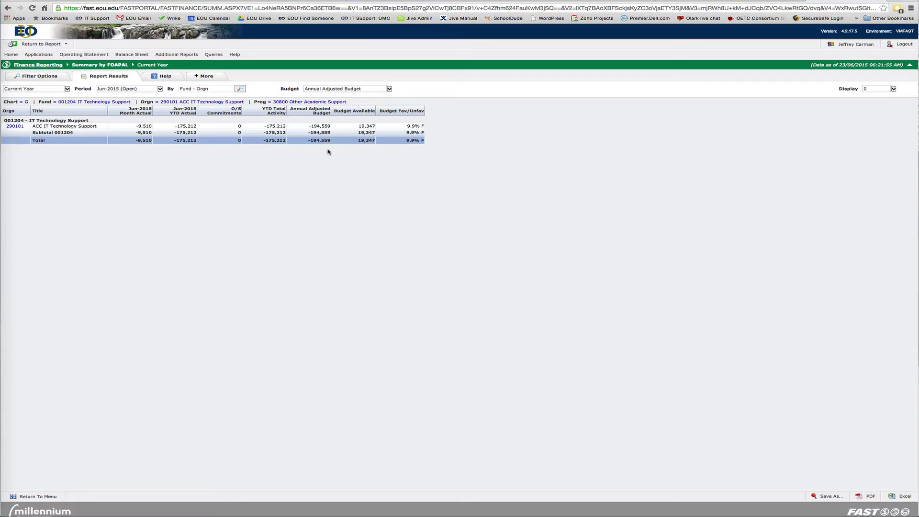
- Rerun the operating statement with index acc002 and fiscal period Apr-2015
{"action": "left_click", "coordinate": [41, 77]}
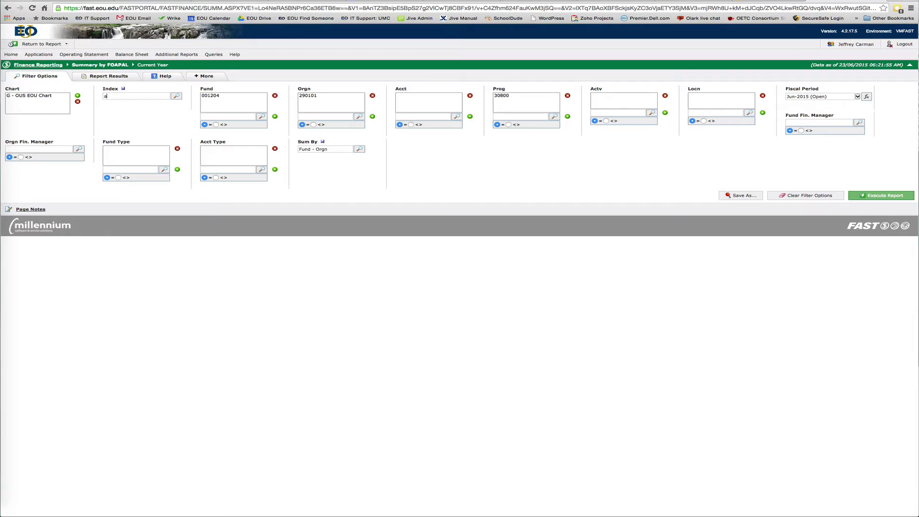
{"action": "type", "text": "002"}
{"action": "key", "text": "Tab"}
{"action": "left_click", "coordinate": [858, 98]}
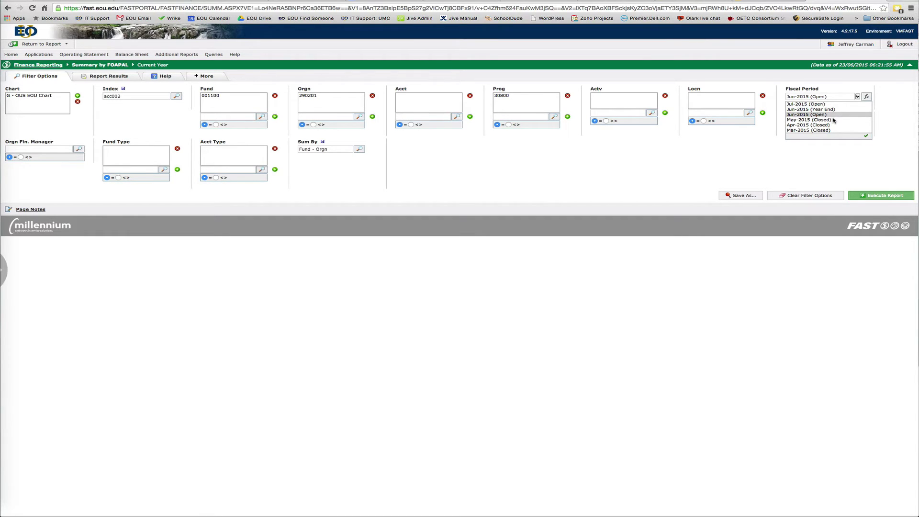
{"action": "left_click", "coordinate": [822, 125]}
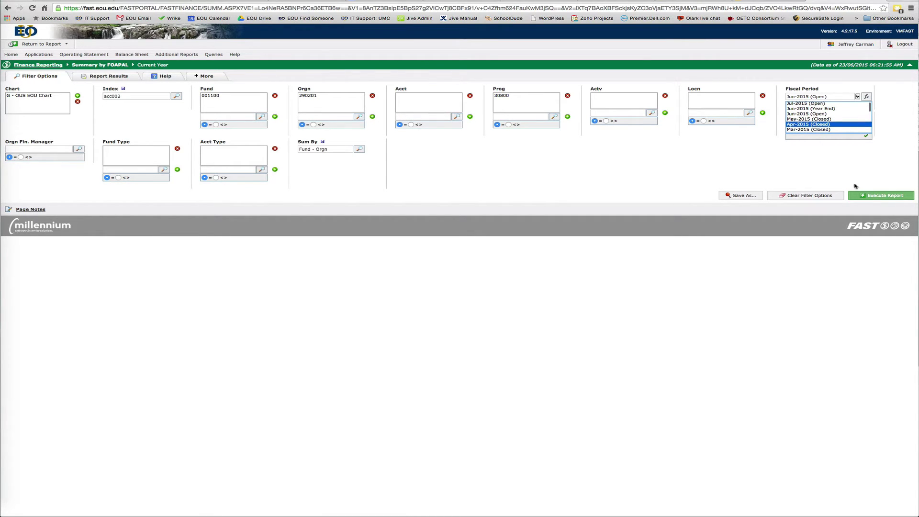
{"action": "left_click", "coordinate": [879, 198]}
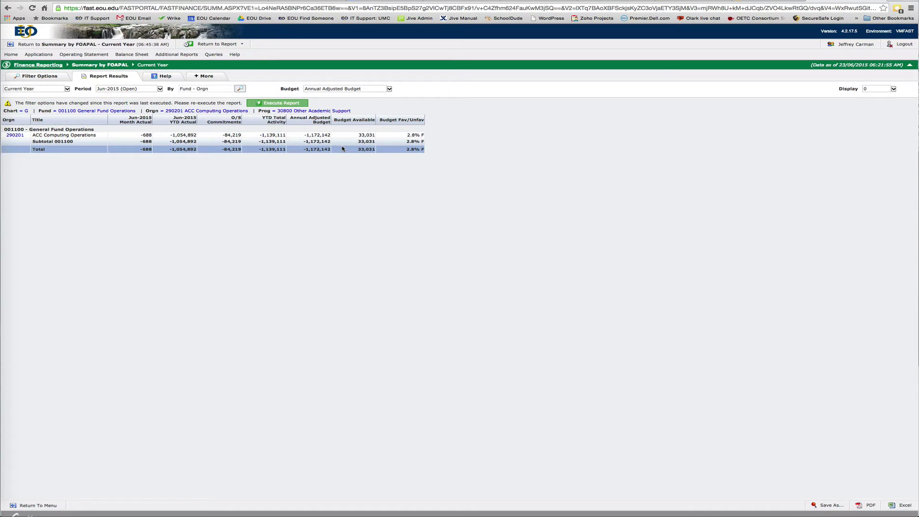
- From the Finance Reporting start page, request a Trial Balance for index acc003
{"action": "left_click", "coordinate": [43, 68]}
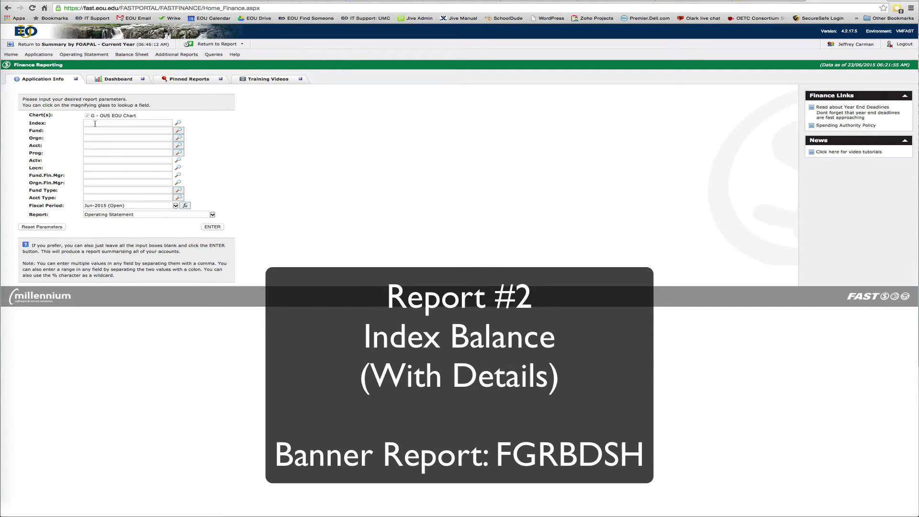
{"action": "type", "text": "c003"}
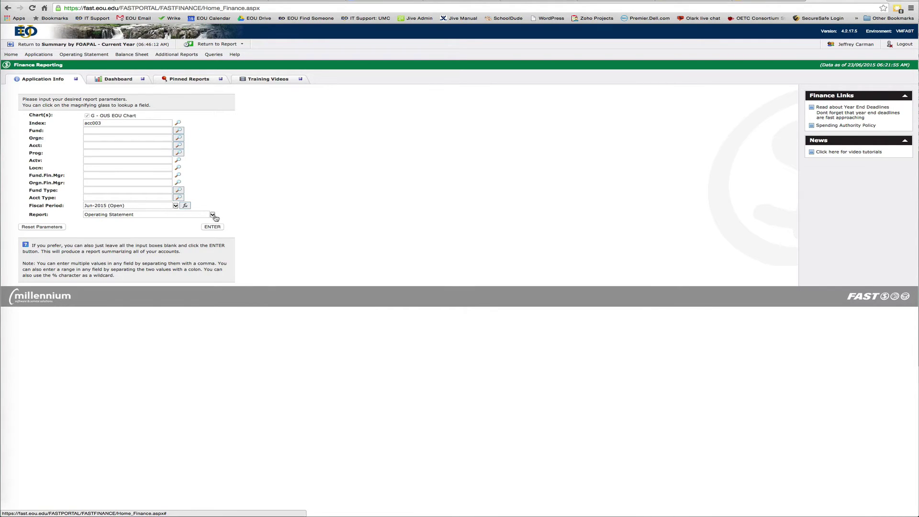
{"action": "left_click", "coordinate": [213, 215]}
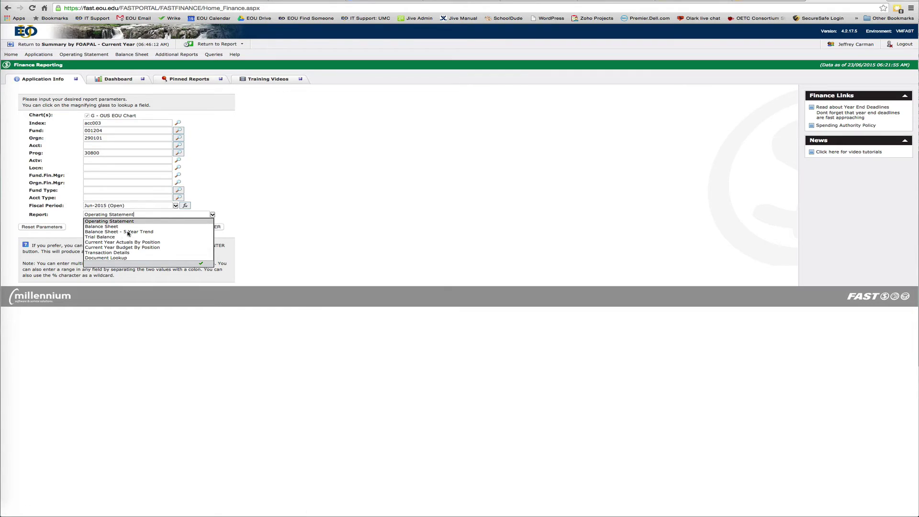
{"action": "left_click", "coordinate": [112, 238]}
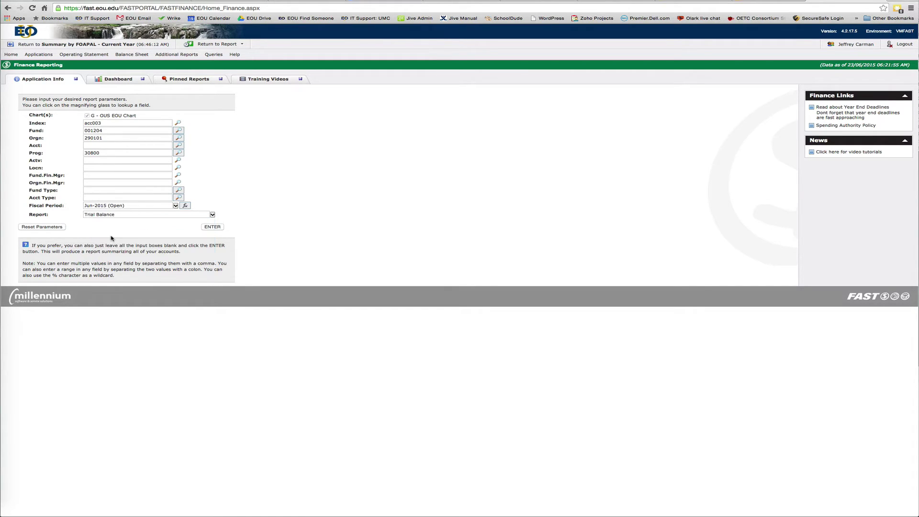
{"action": "left_click", "coordinate": [213, 227]}
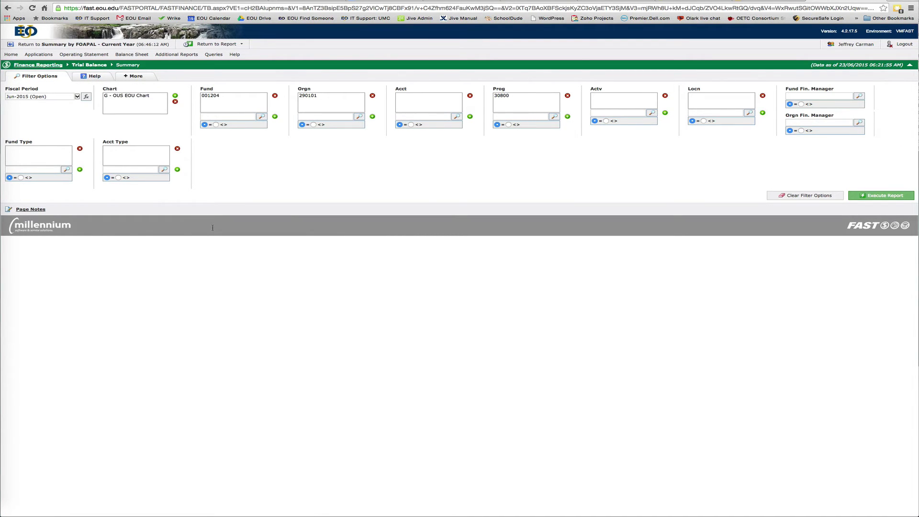
- Execute the Jun-2015 Trial Balance for fund 001204
{"action": "left_click", "coordinate": [872, 198]}
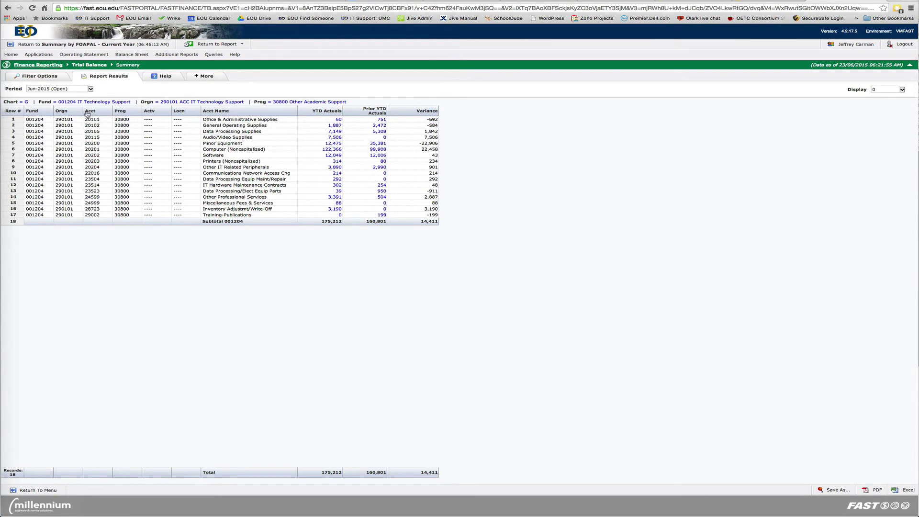
- Sort the trial balance rows by Acct in ascending order
{"action": "left_click", "coordinate": [89, 111]}
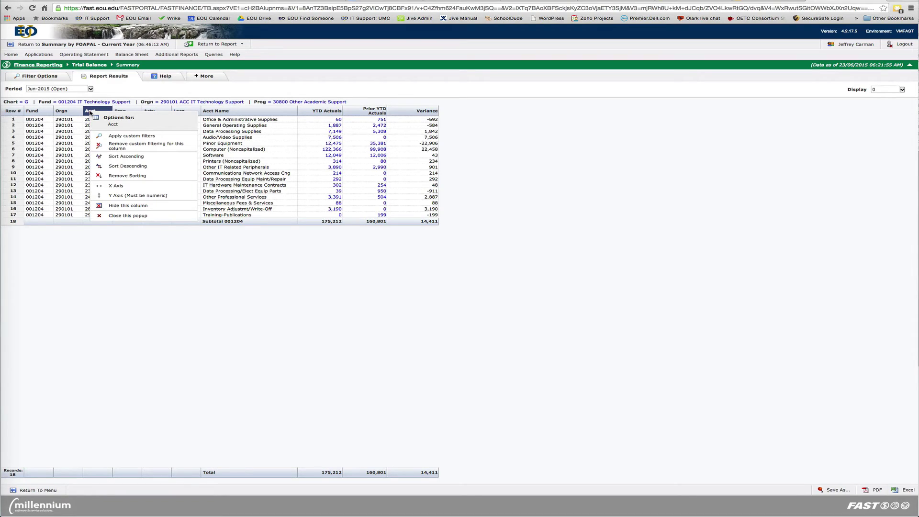
{"action": "left_click", "coordinate": [122, 157]}
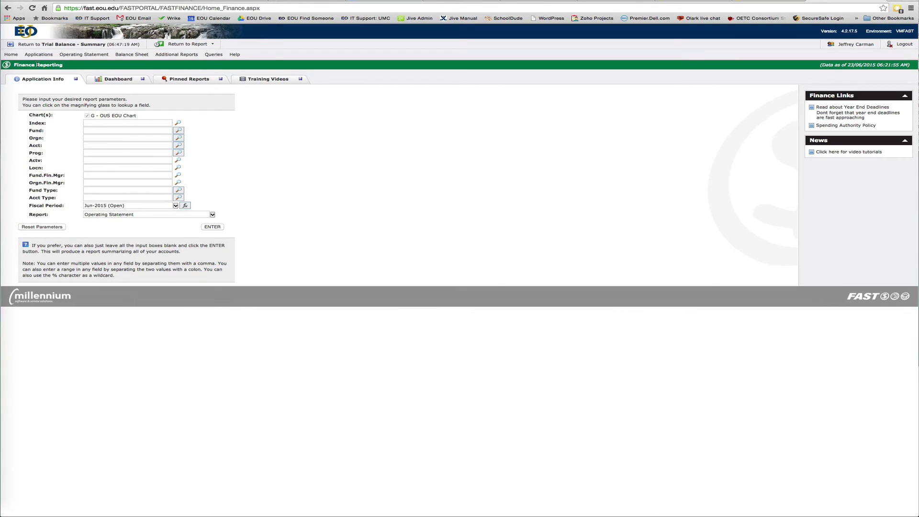
- Run Transaction Details for index acc003, returning 4 records totalling -9,509.58
{"action": "left_click", "coordinate": [96, 122]}
{"action": "type", "text": "acc003"}
{"action": "left_click", "coordinate": [144, 216]}
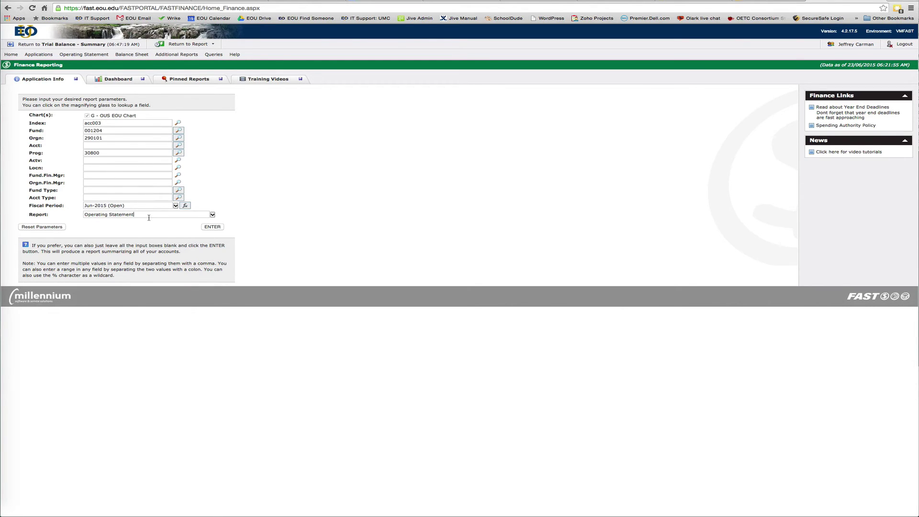
{"action": "left_click", "coordinate": [213, 215]}
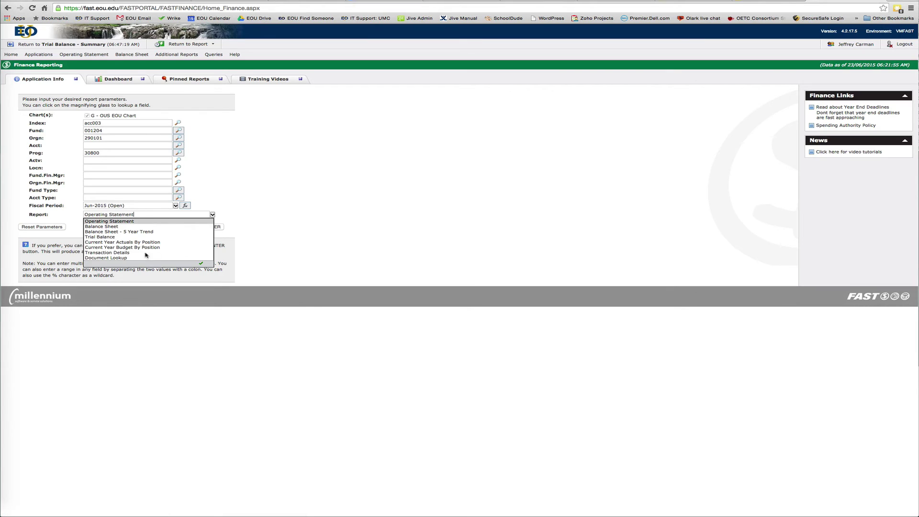
{"action": "left_click", "coordinate": [115, 252]}
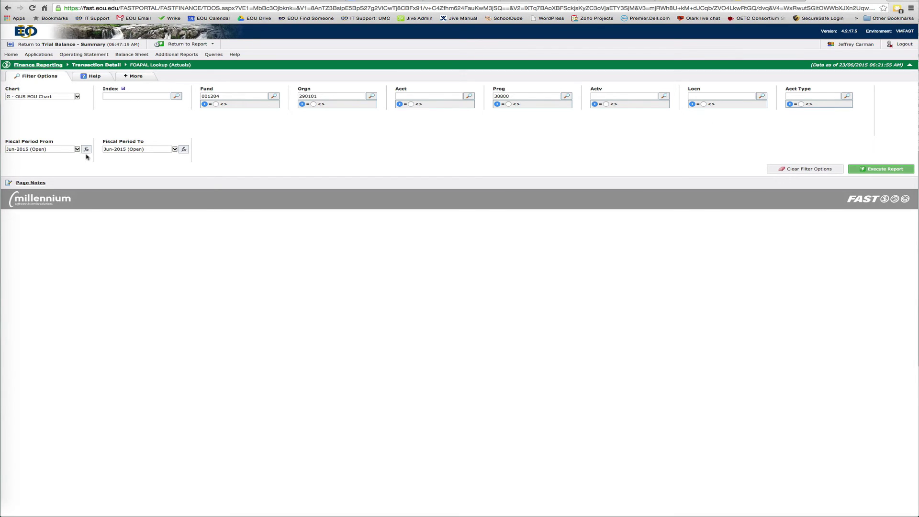
{"action": "left_click", "coordinate": [878, 170]}
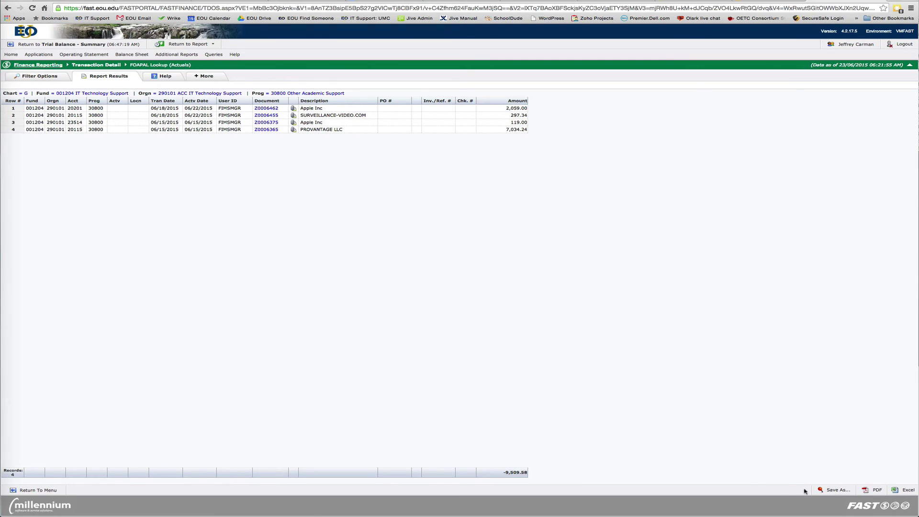
- Cancel the Save As panel unused and re-execute the Transaction Detail report
{"action": "left_click", "coordinate": [832, 490]}
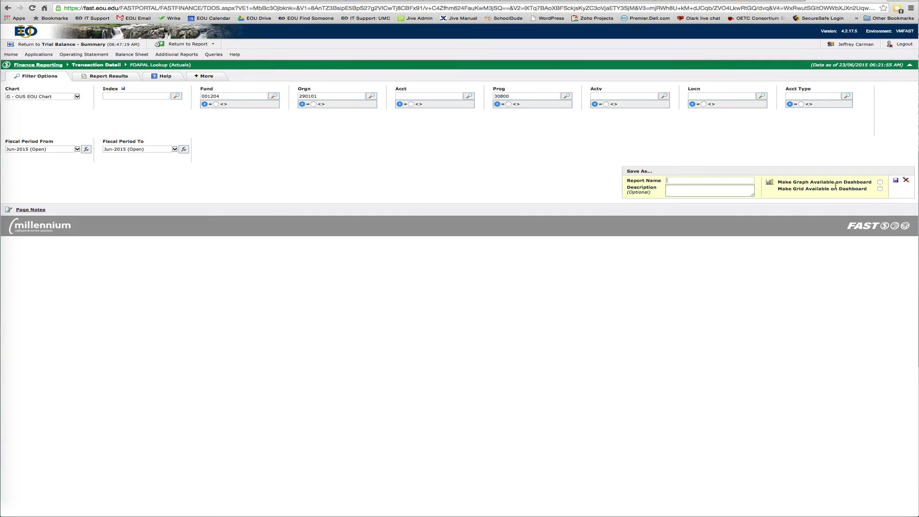
{"action": "left_click", "coordinate": [905, 181]}
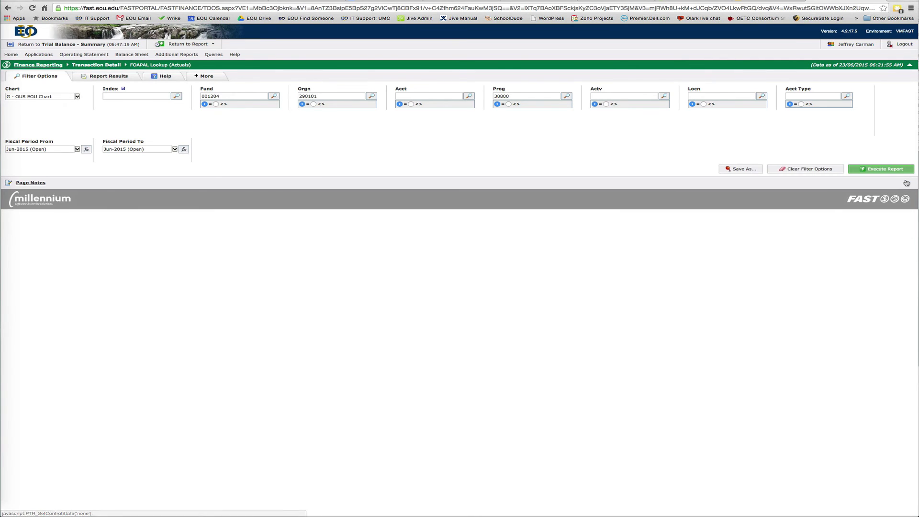
{"action": "left_click", "coordinate": [874, 171]}
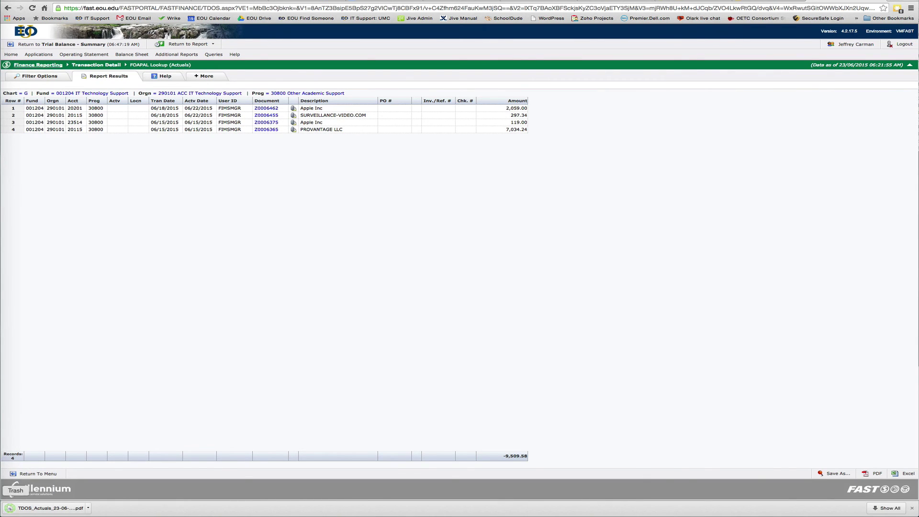
- Open the downloaded TDOS_Actuals PDF from Chrome's download bar
{"action": "left_click", "coordinate": [35, 508]}
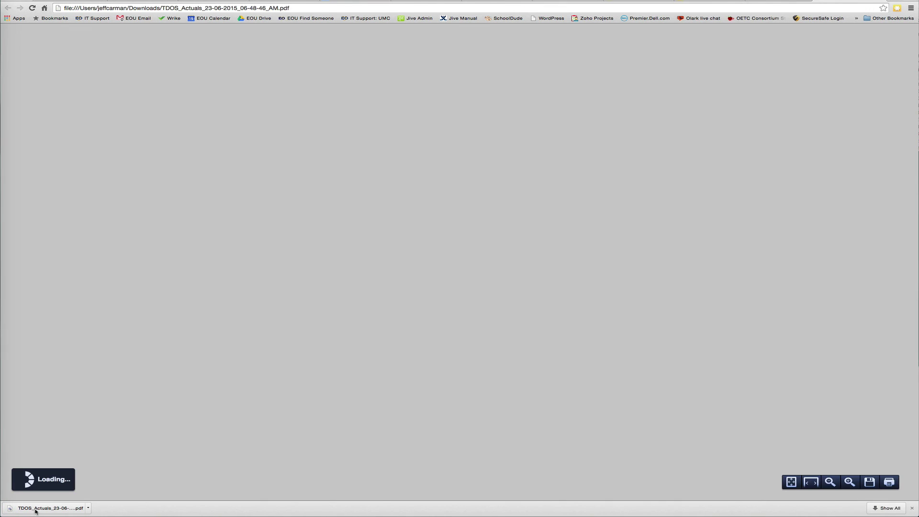